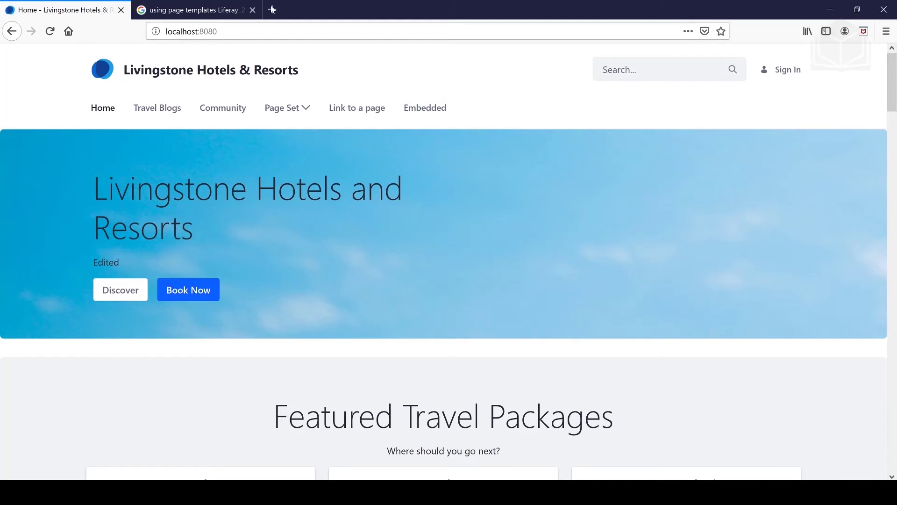
Sign in to the Livingstone Hotels & Resorts portal with email and password.
click(253, 10)
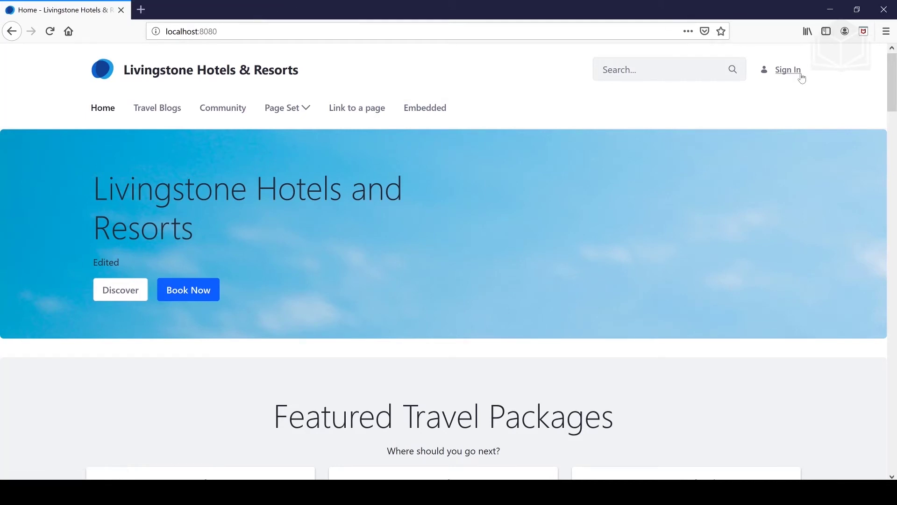
click(794, 70)
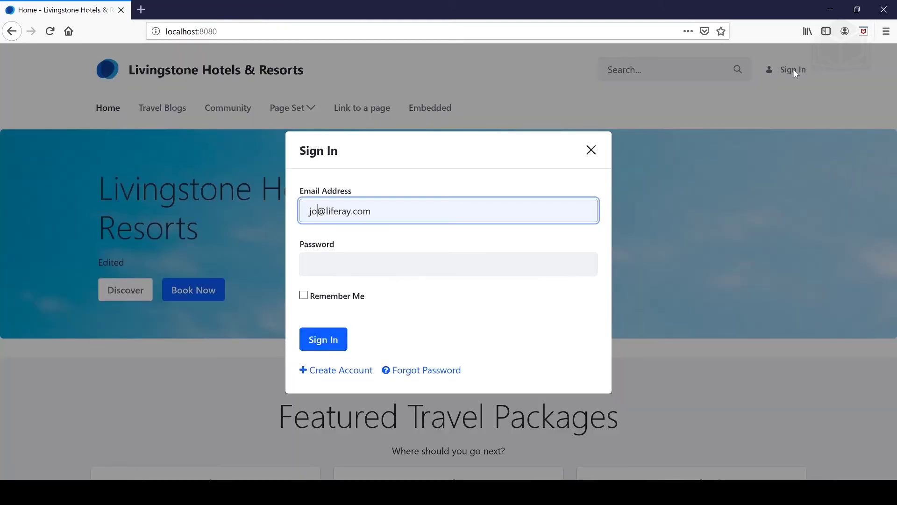
key(Tab)
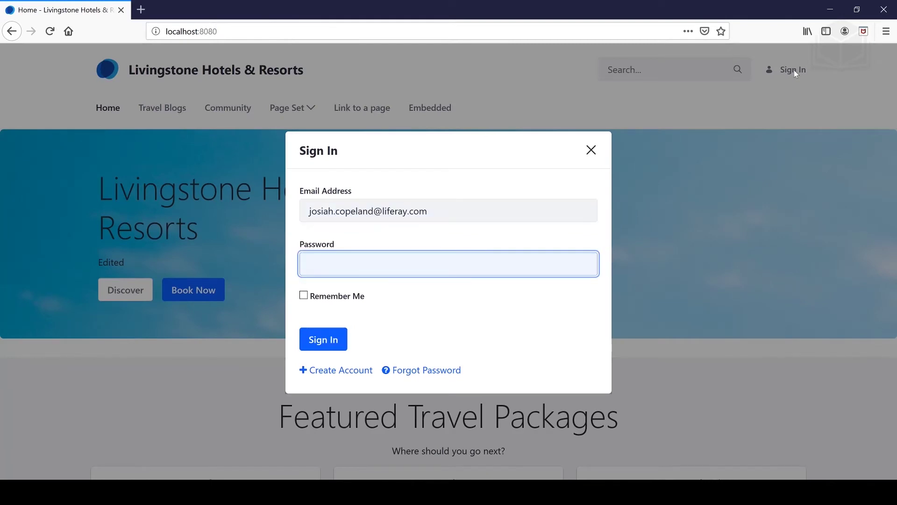
key(Return)
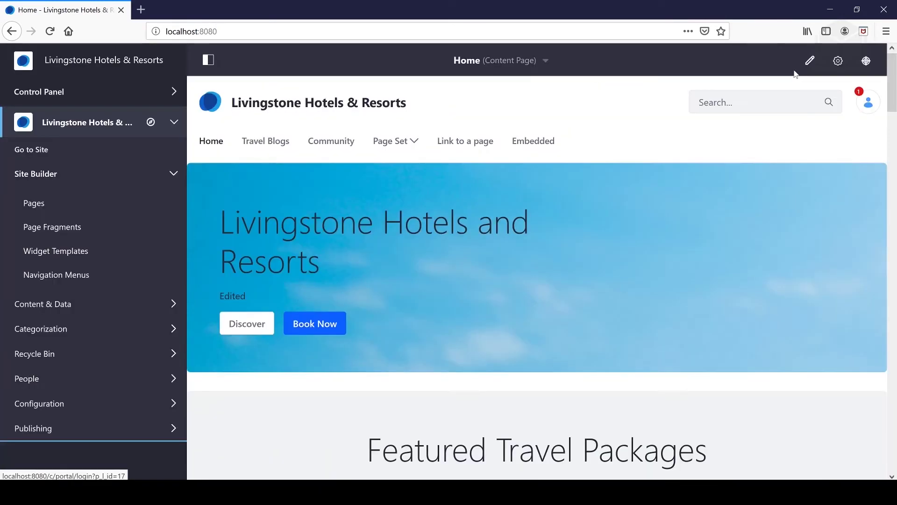
Expand Control Panel > Sites and browse the list of other sites without switching.
click(174, 123)
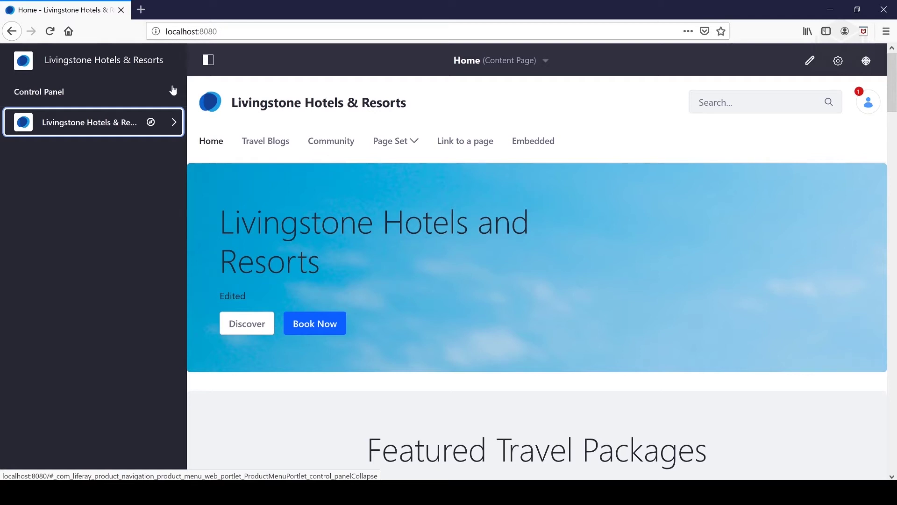
click(172, 90)
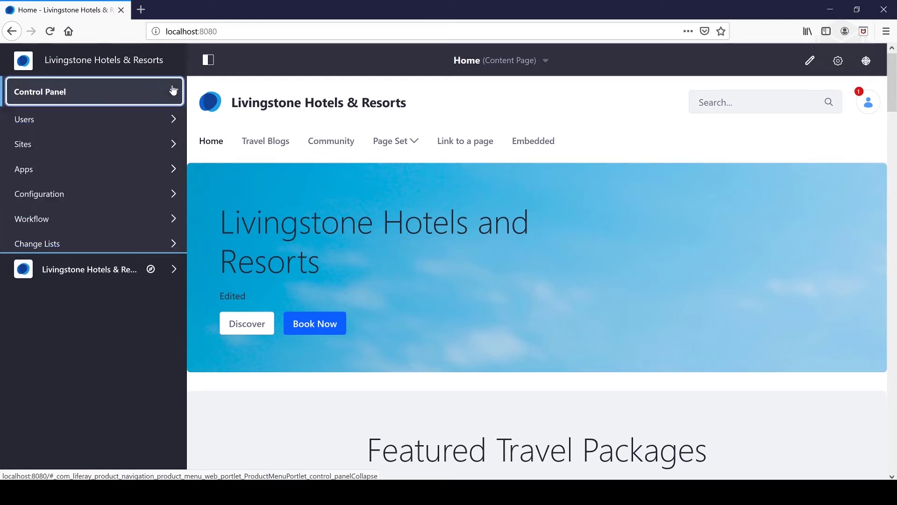
click(90, 146)
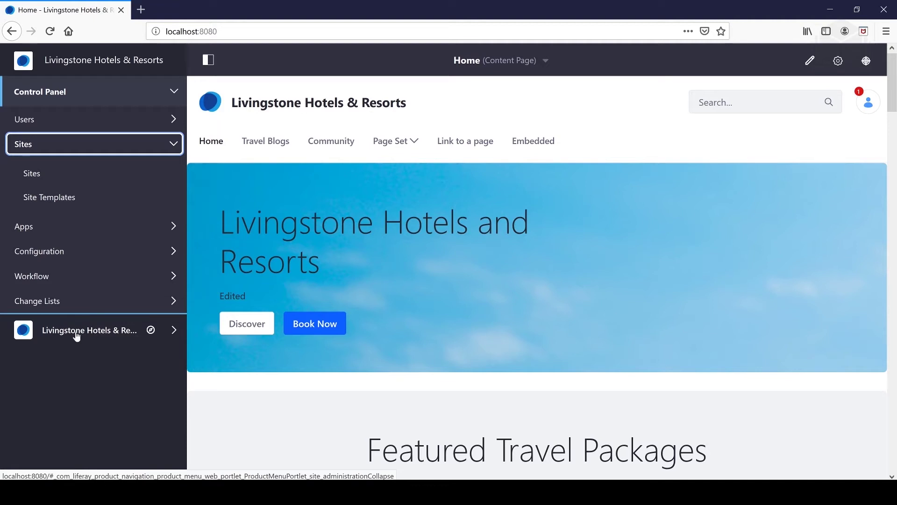
click(152, 332)
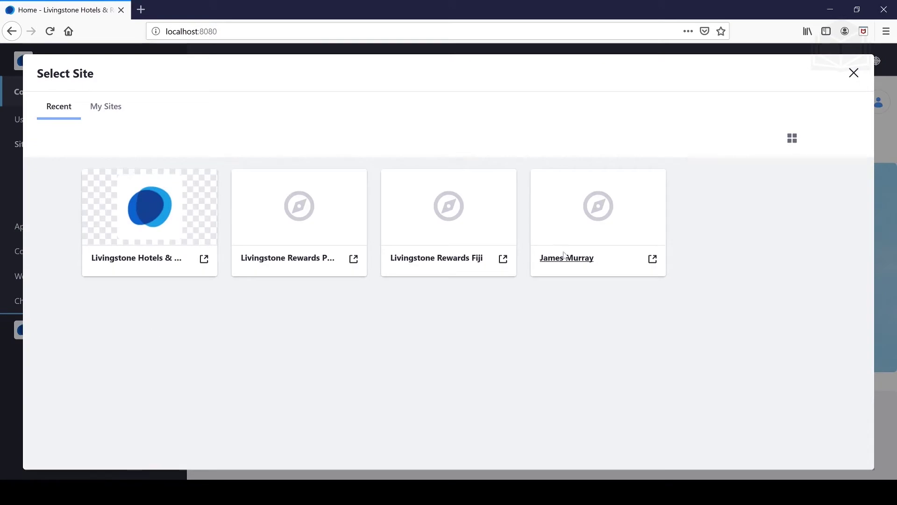
click(854, 73)
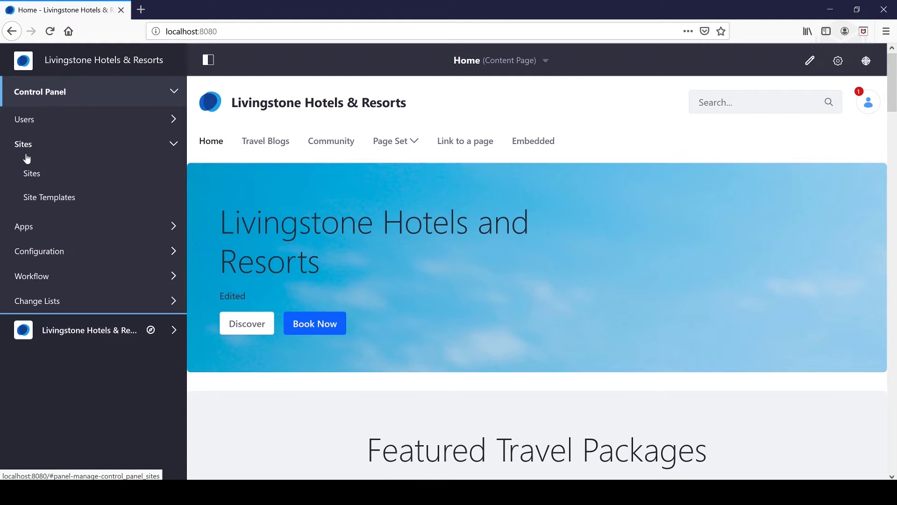
Open the Sites list and start adding a new site.
click(30, 177)
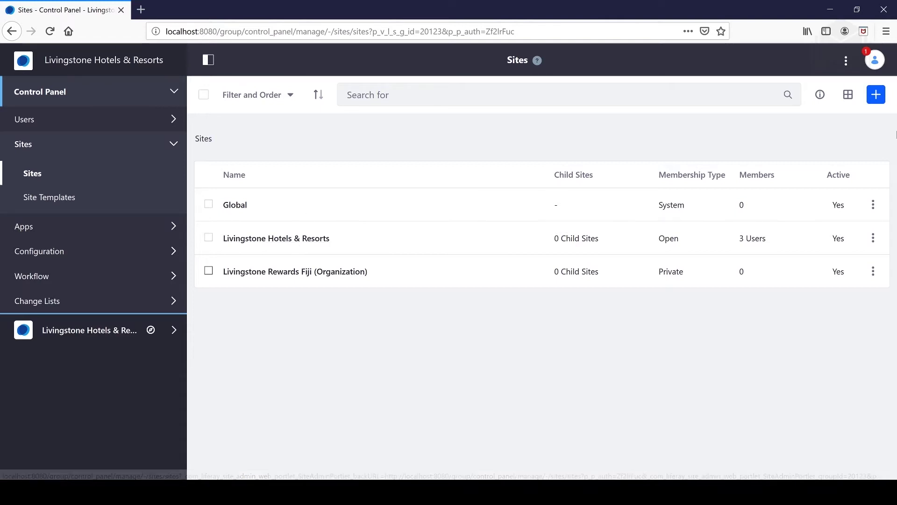
click(876, 95)
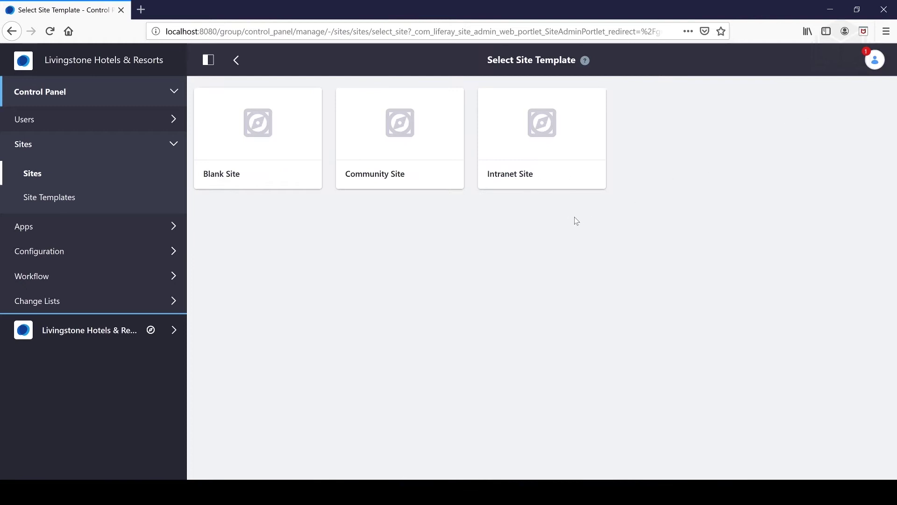
Create the 'Livingstone Life' site from the Community Site template and dismiss the confirmation.
click(385, 170)
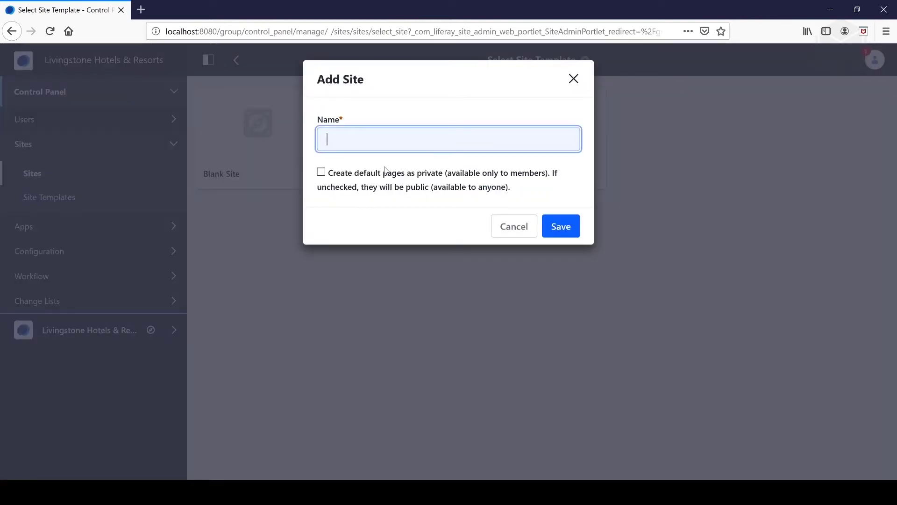
text(Livingstone Life)
click(440, 88)
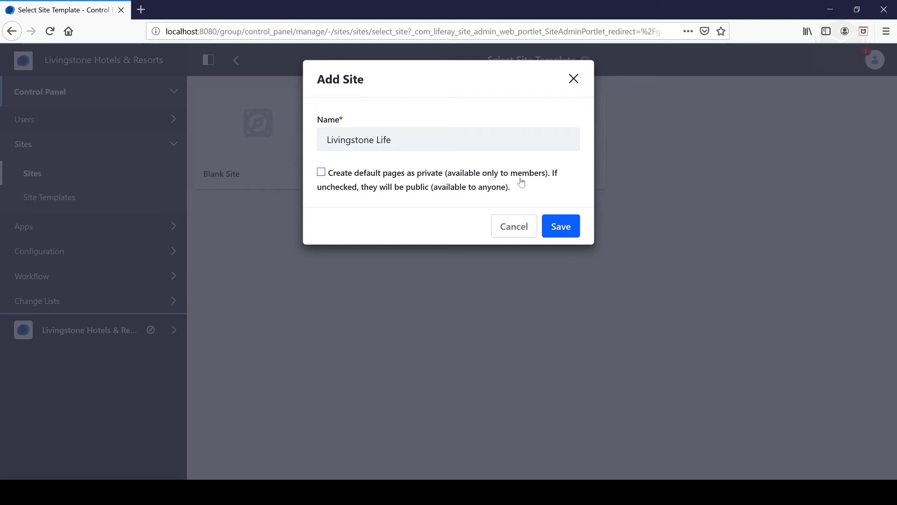
click(562, 225)
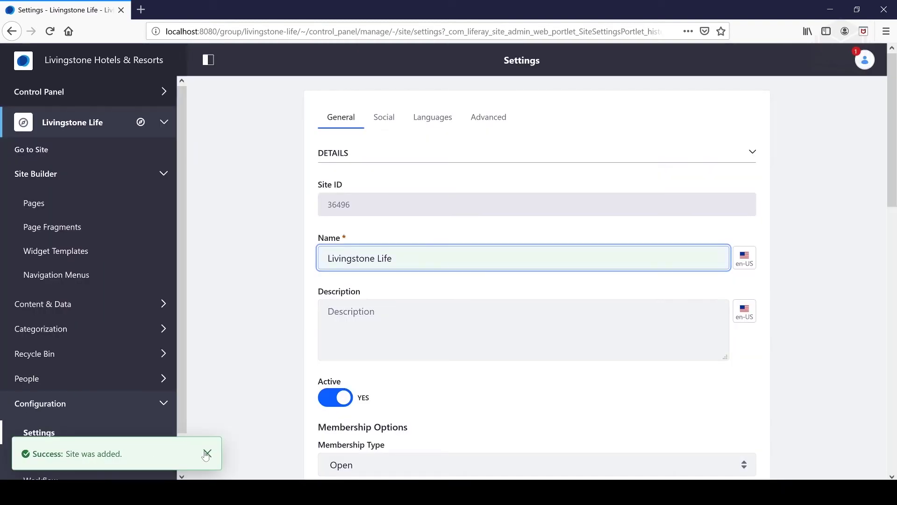
click(205, 454)
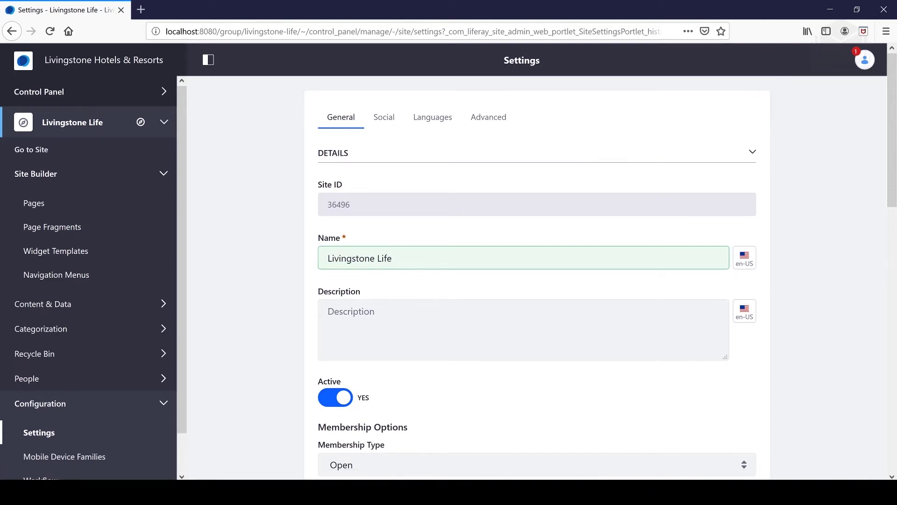
scroll(439, 208, down, 3)
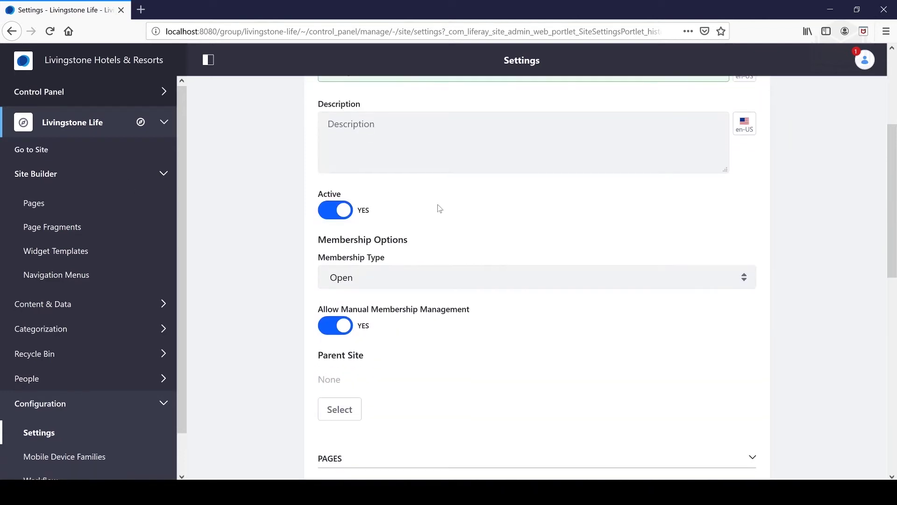
scroll(438, 208, up, 1)
scroll(438, 208, down, 2)
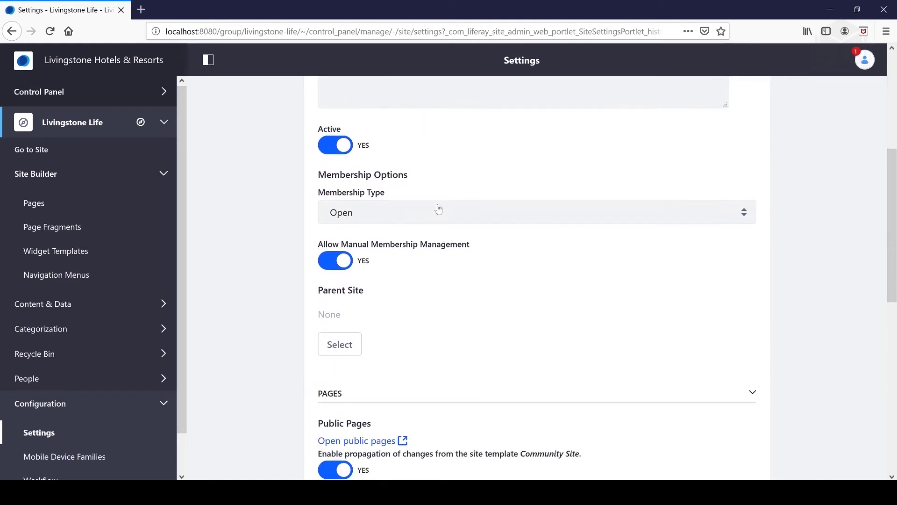
scroll(439, 207, down, 3)
scroll(437, 208, down, 2)
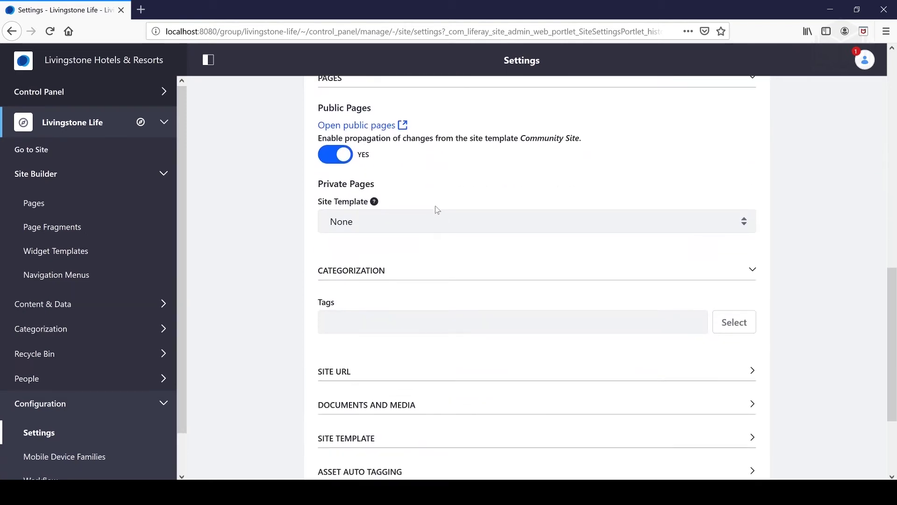
scroll(436, 210, up, 7)
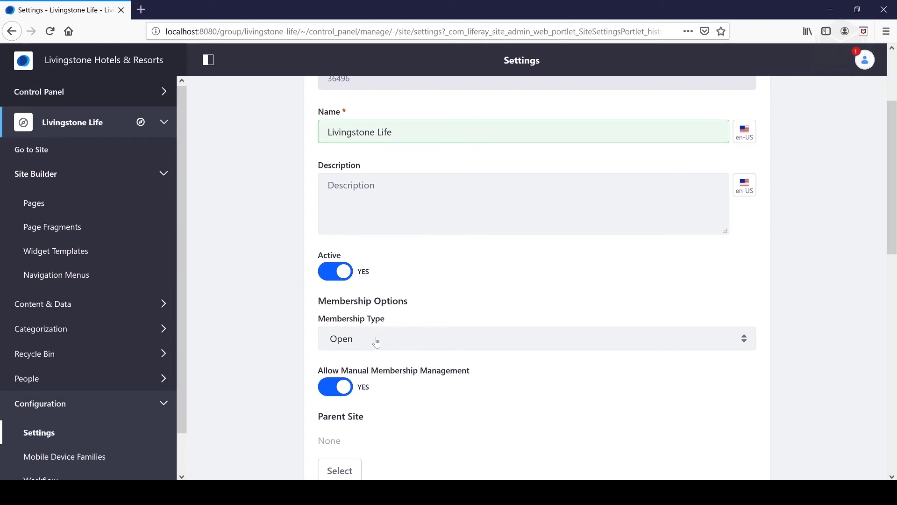
Set Livingstone Life's membership type to Private and save the settings.
click(376, 342)
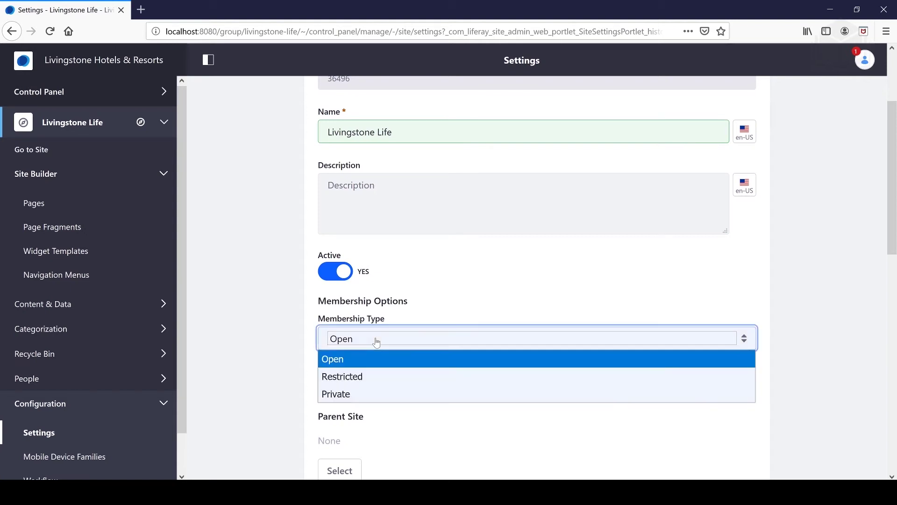
click(348, 395)
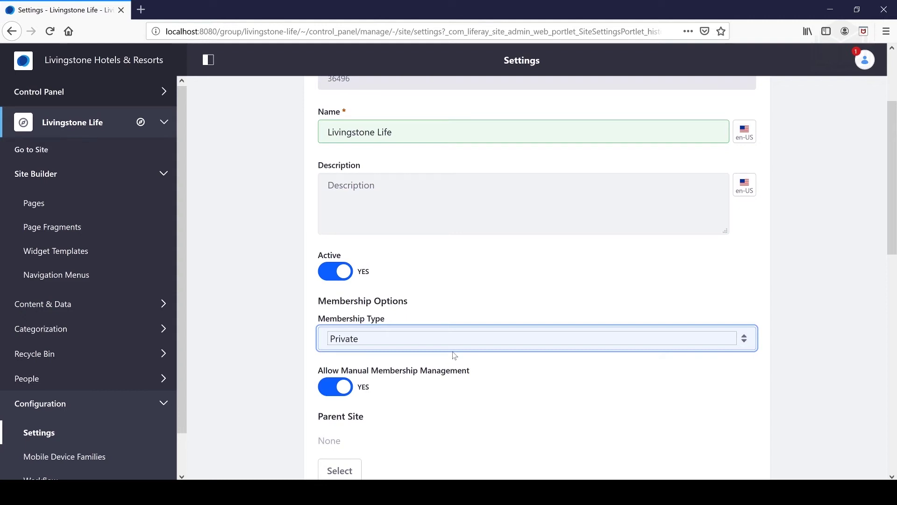
scroll(454, 355, down, 2)
scroll(454, 356, down, 10)
scroll(455, 353, down, 3)
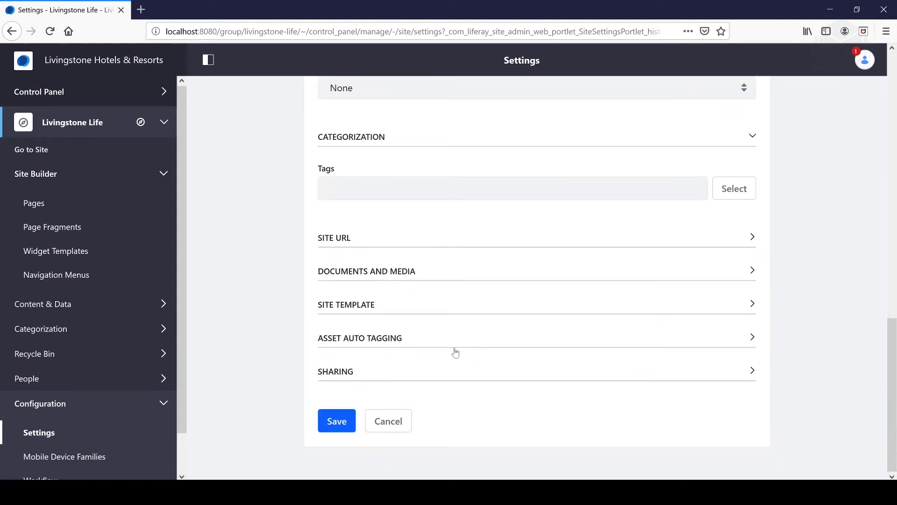
click(336, 422)
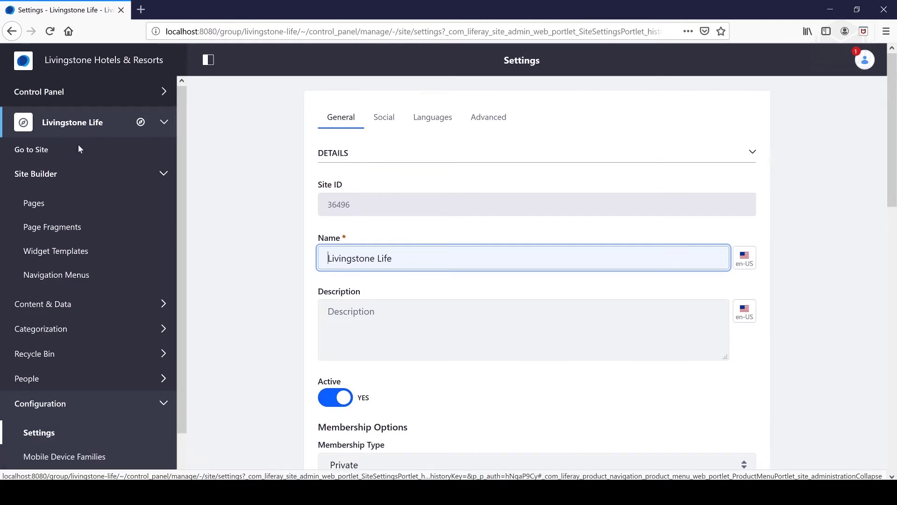
View Livingstone Life's pages, Home and Wiki.
click(41, 204)
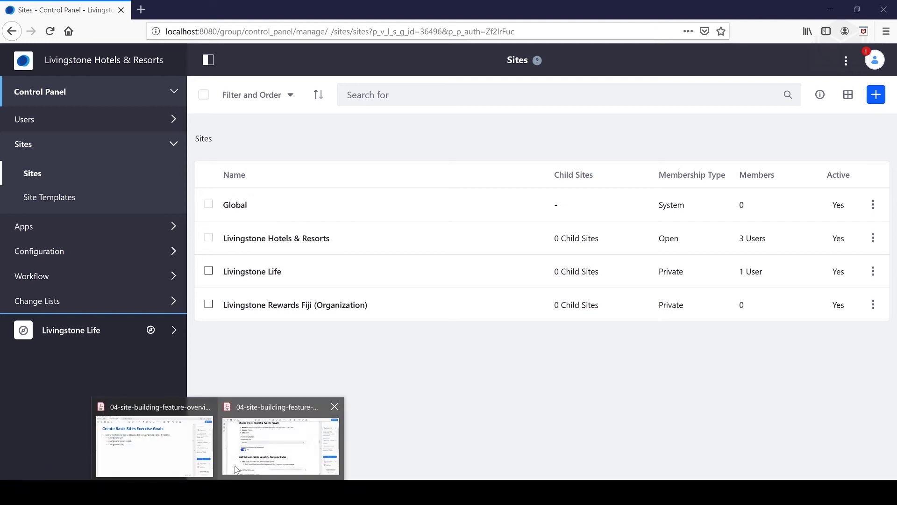
click(158, 441)
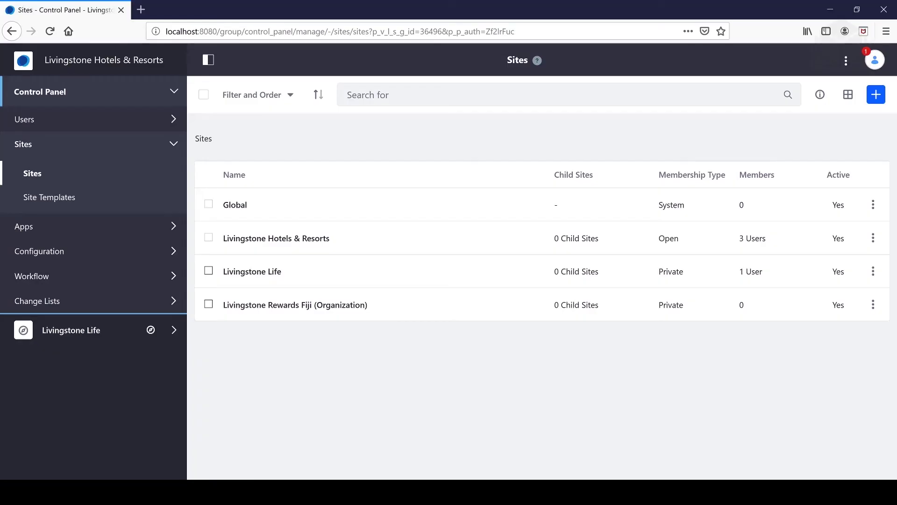
click(128, 450)
Add a Blank child site 'Livingstone Resort in Bali' under Livingstone Hotels & Resorts.
click(873, 238)
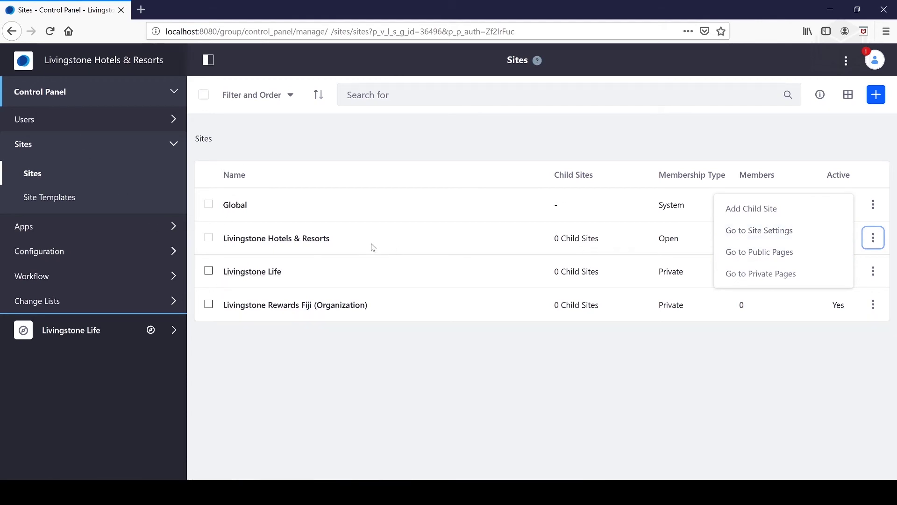
click(768, 213)
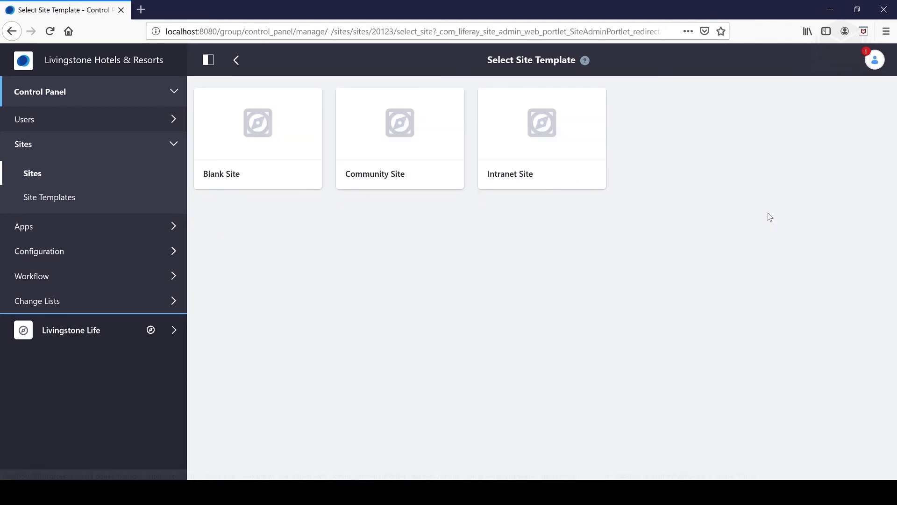
click(242, 177)
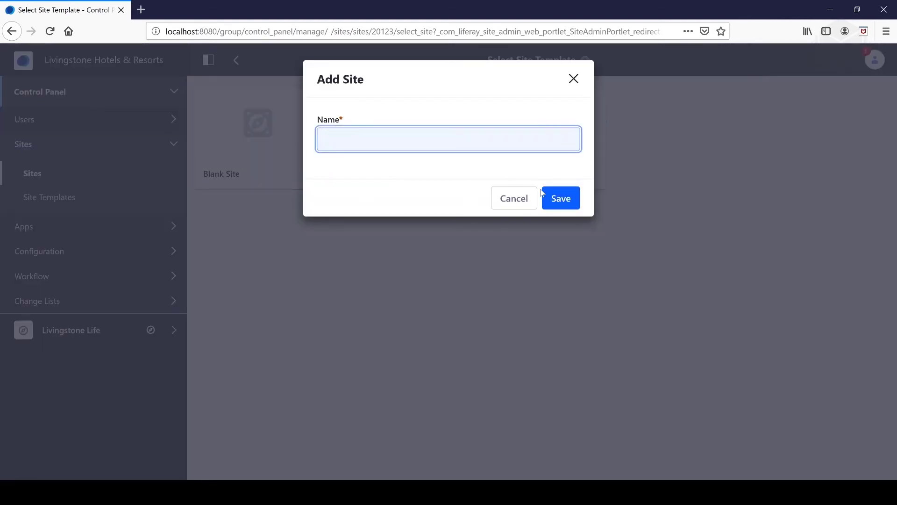
text(Livingstone Reso)
text(t)
key(BackSpace)
text(rt )
text(in Bali)
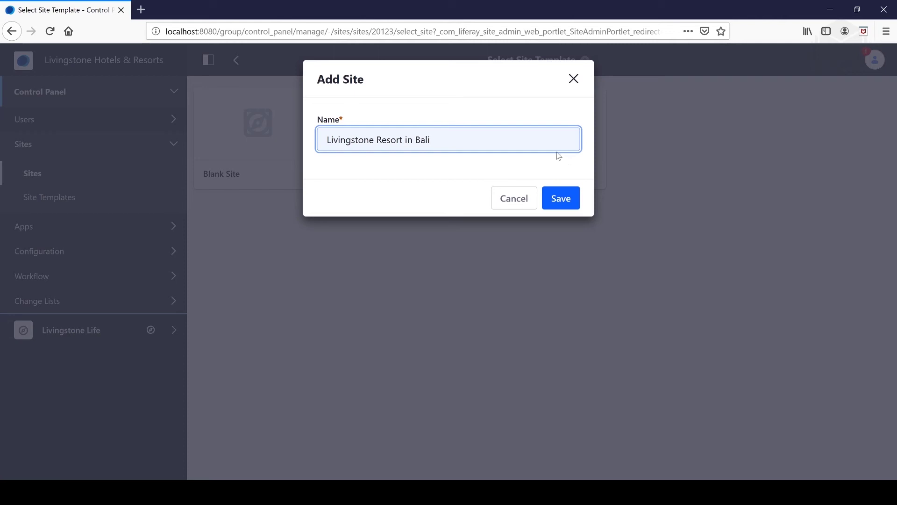
click(560, 200)
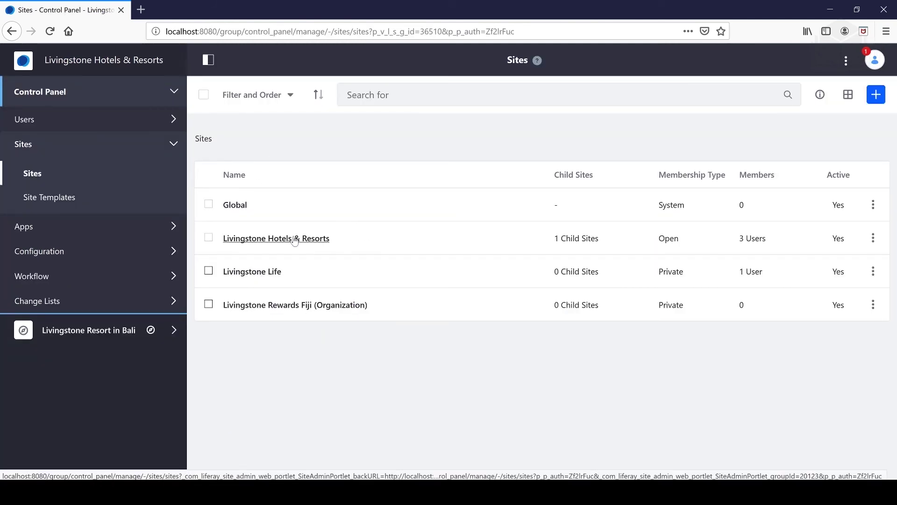
Browse into Livingstone Resort in Bali and view the Site Templates list.
click(295, 239)
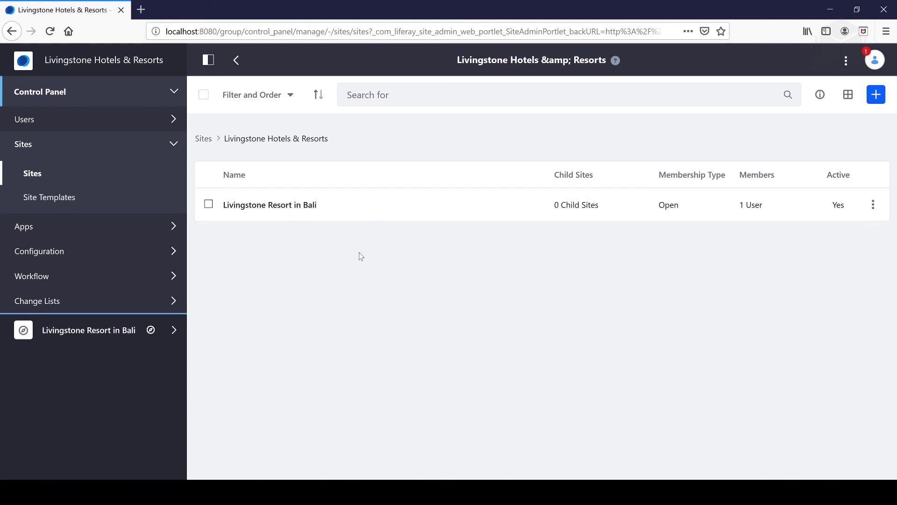
click(272, 212)
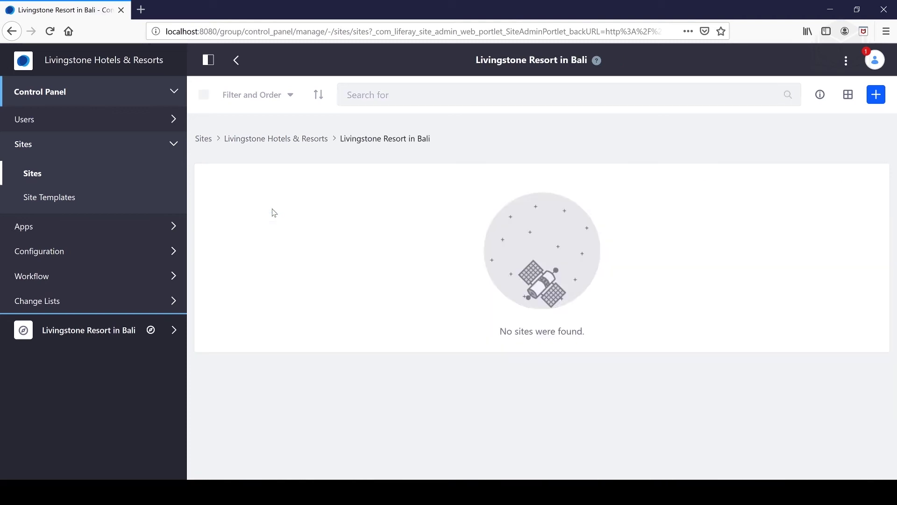
click(113, 328)
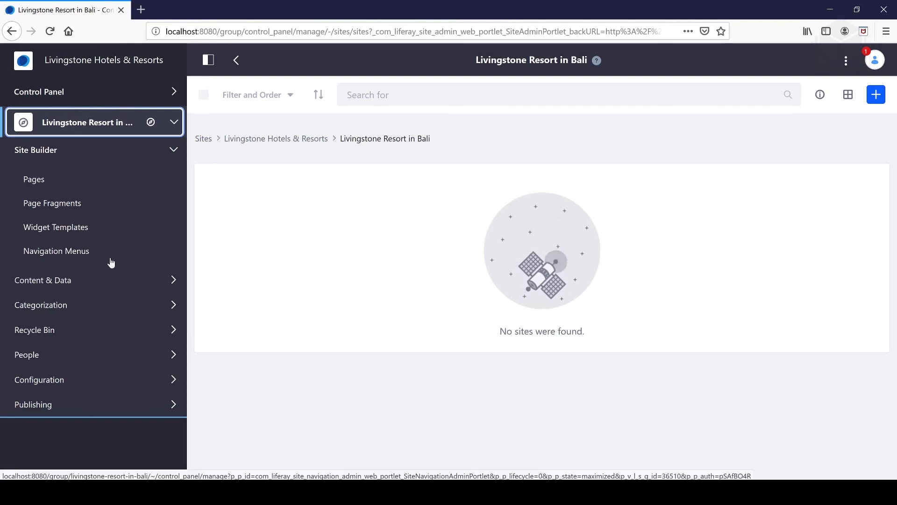
click(846, 60)
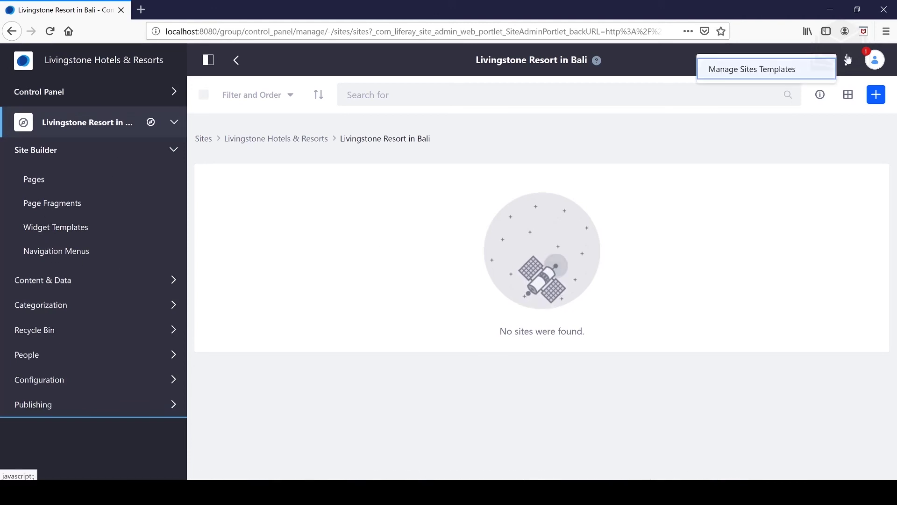
click(764, 70)
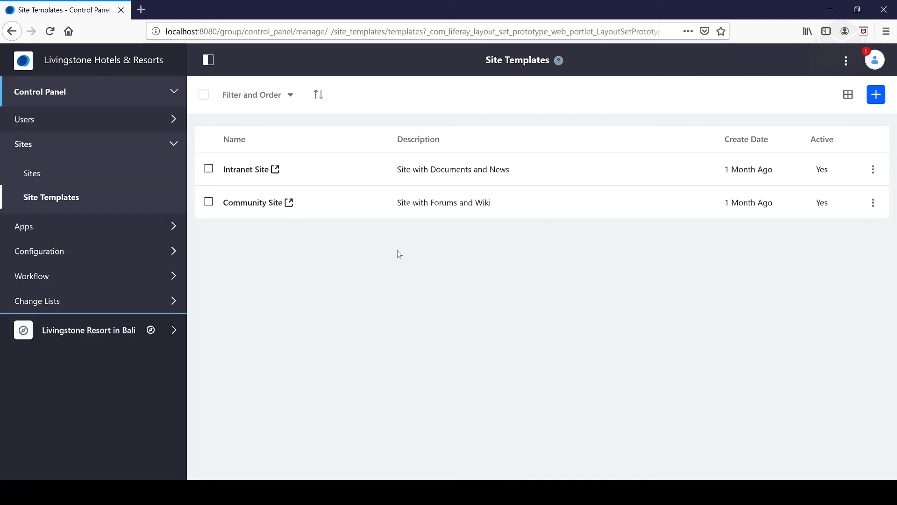
Return to Control Panel Sites and open Livingstone Hotels & Resorts' child sites.
click(112, 331)
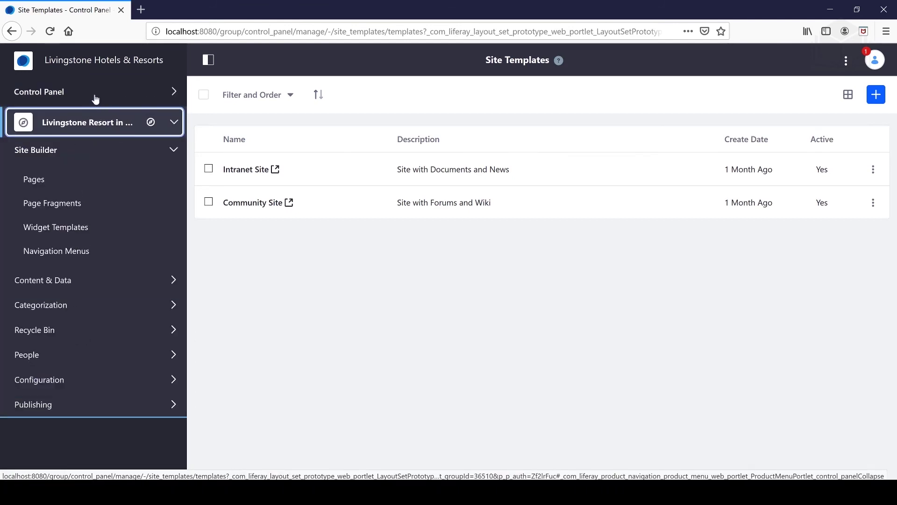
click(98, 95)
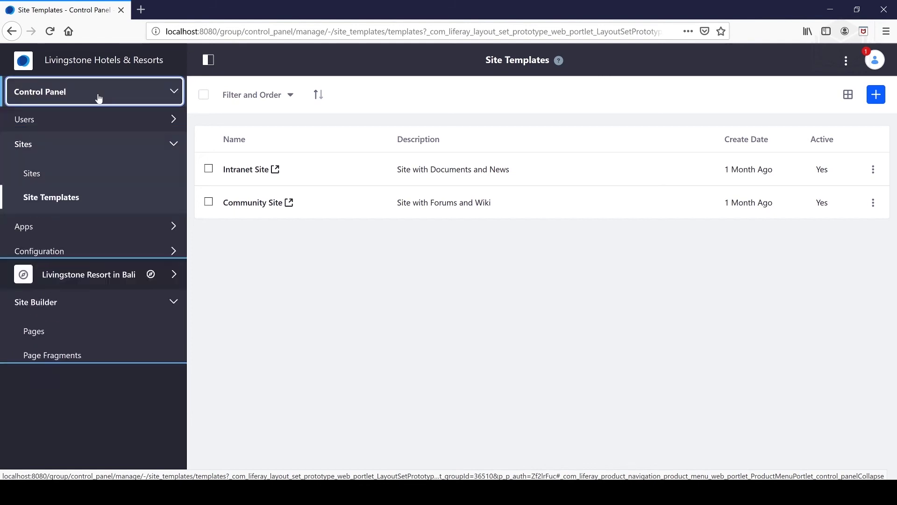
click(40, 174)
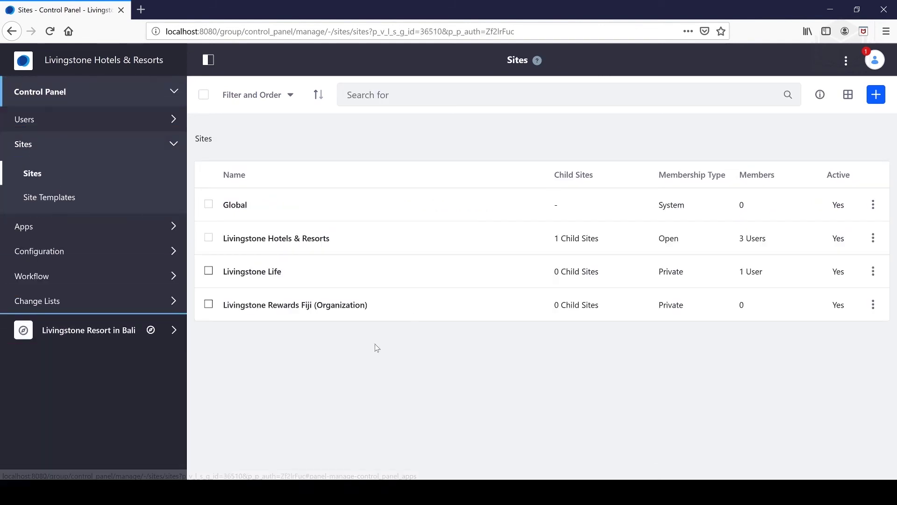
click(300, 240)
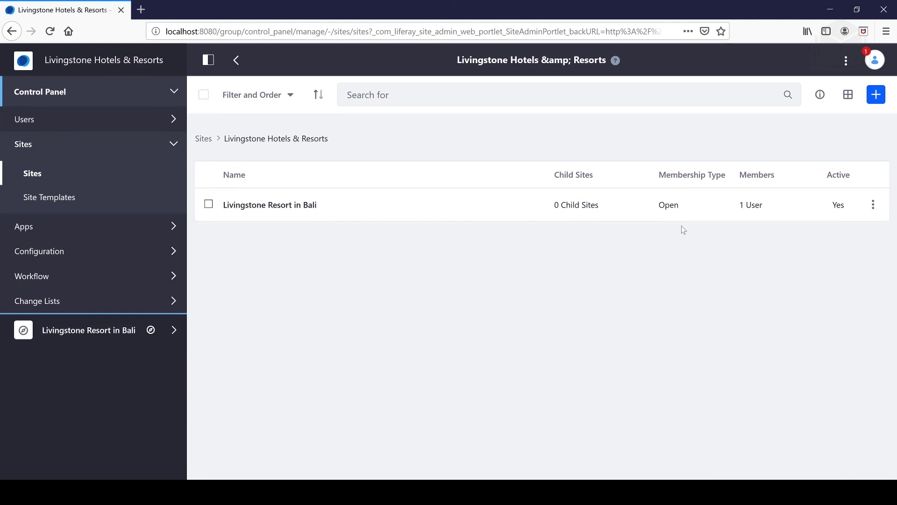
Set Livingstone Resort in Bali's membership type to Private in Site Settings and save.
click(872, 205)
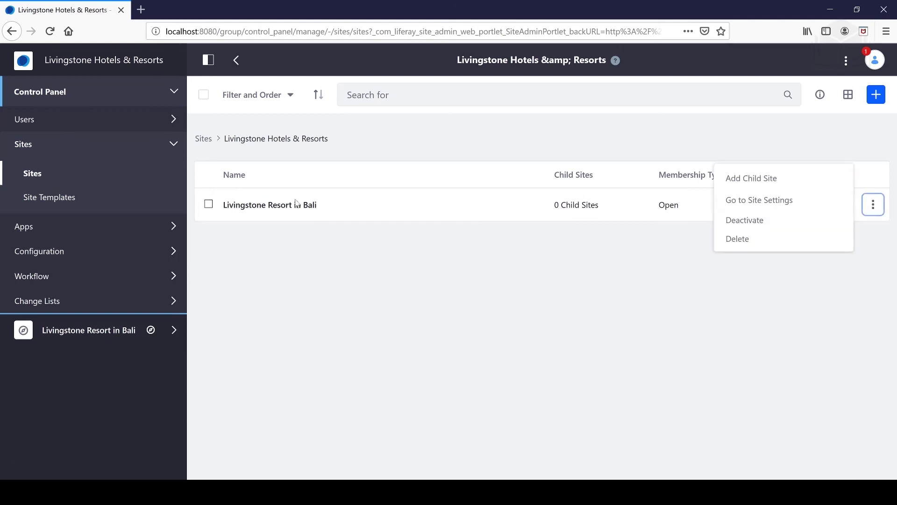
click(757, 201)
scroll(484, 316, down, 3)
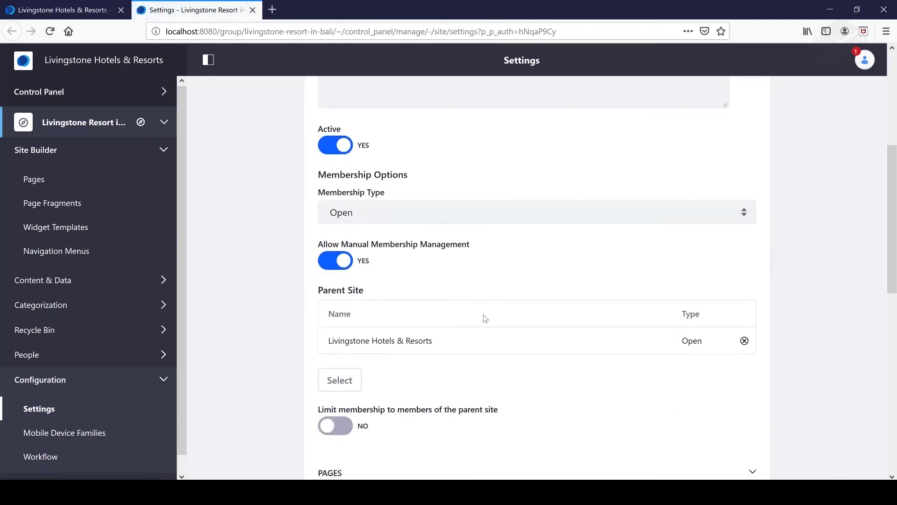
click(376, 213)
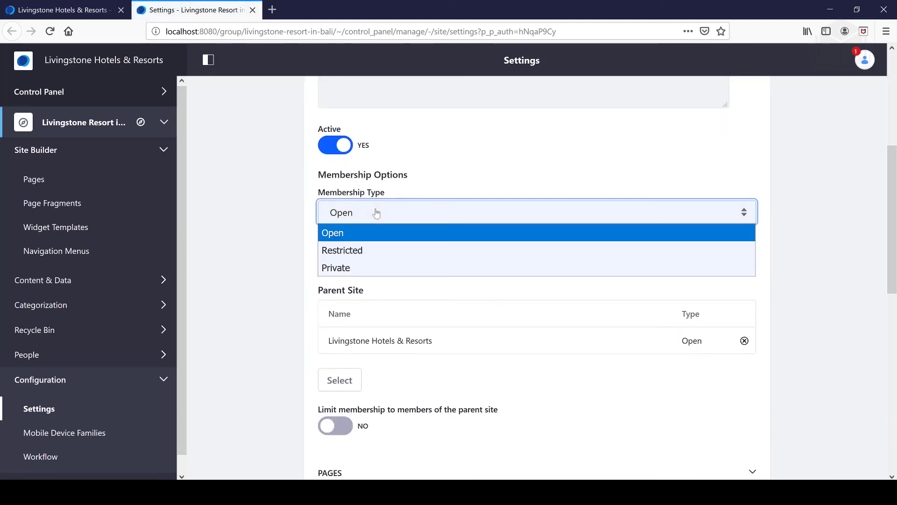
click(352, 268)
scroll(408, 295, down, 1)
scroll(383, 370, down, 5)
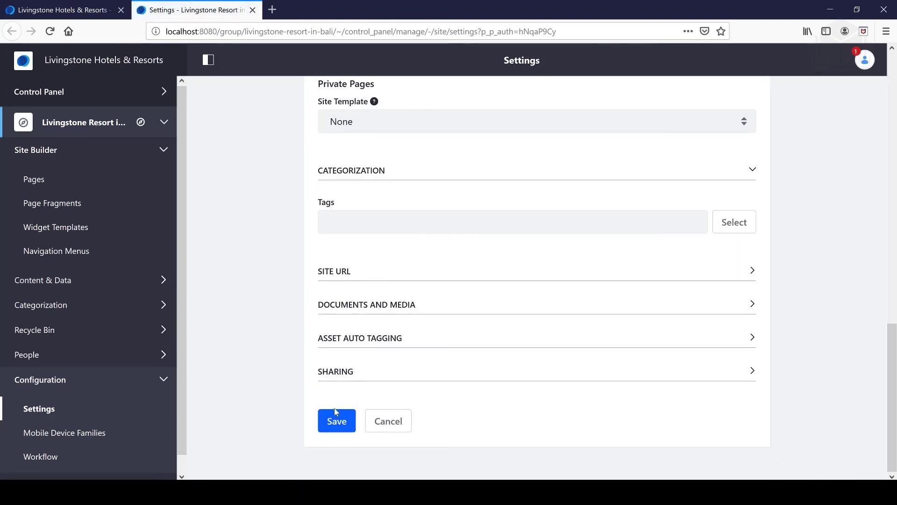
click(336, 422)
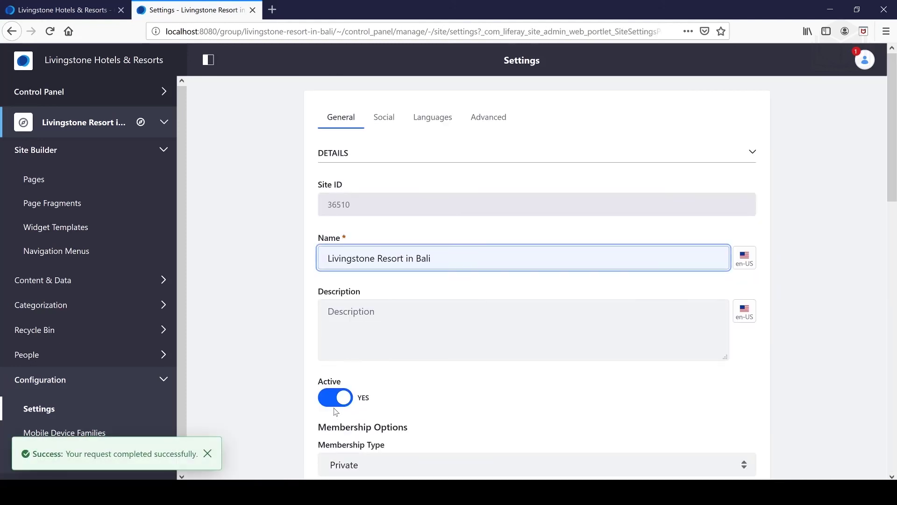
Go to Control Panel > Sites and begin adding a new site.
click(58, 92)
click(54, 144)
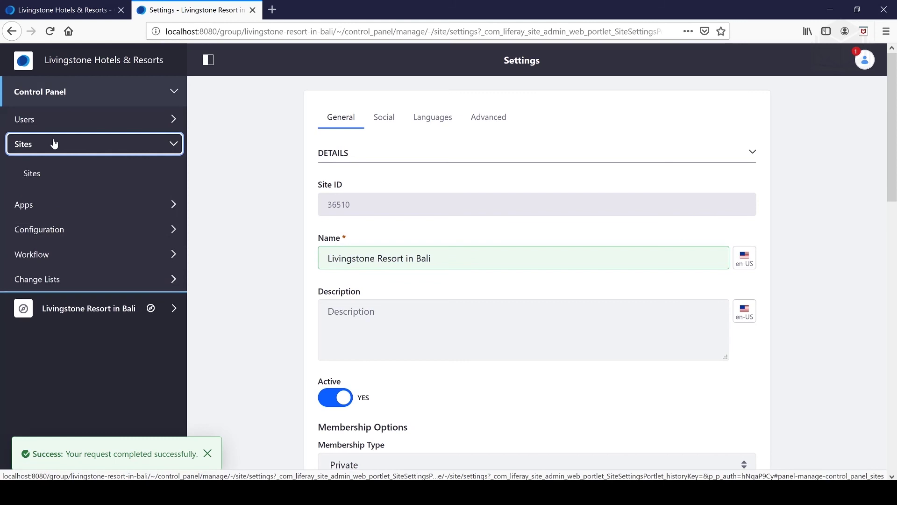
click(63, 174)
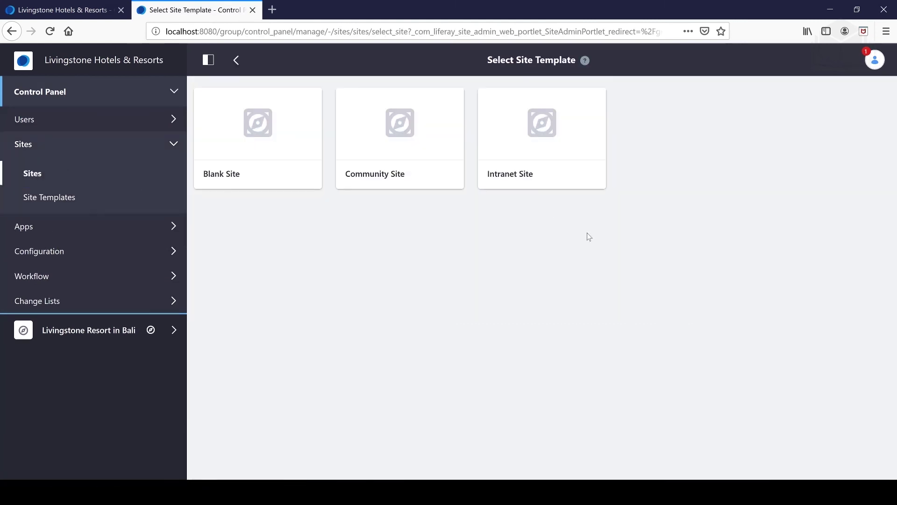
Create the 'Livingstone Loop' site from the Intranet Site template with private default pages.
click(508, 173)
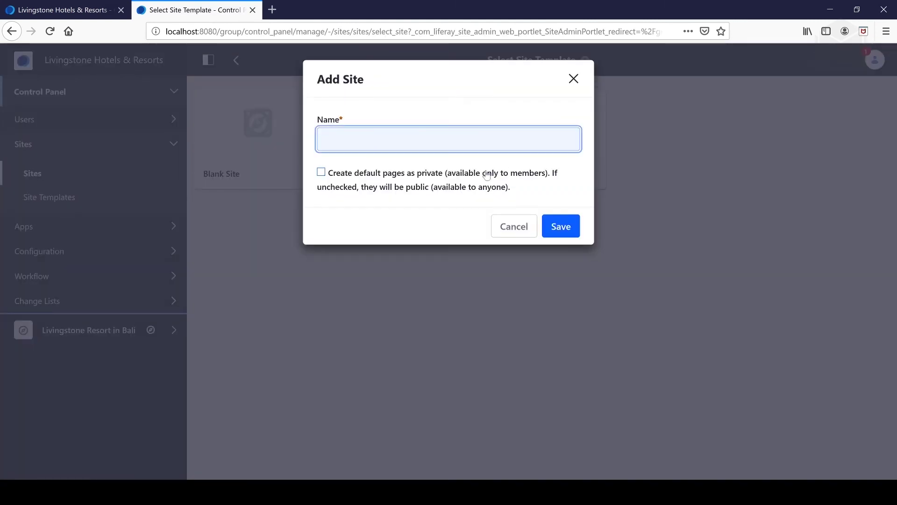
text(Livingstone )
text(Loop)
click(321, 173)
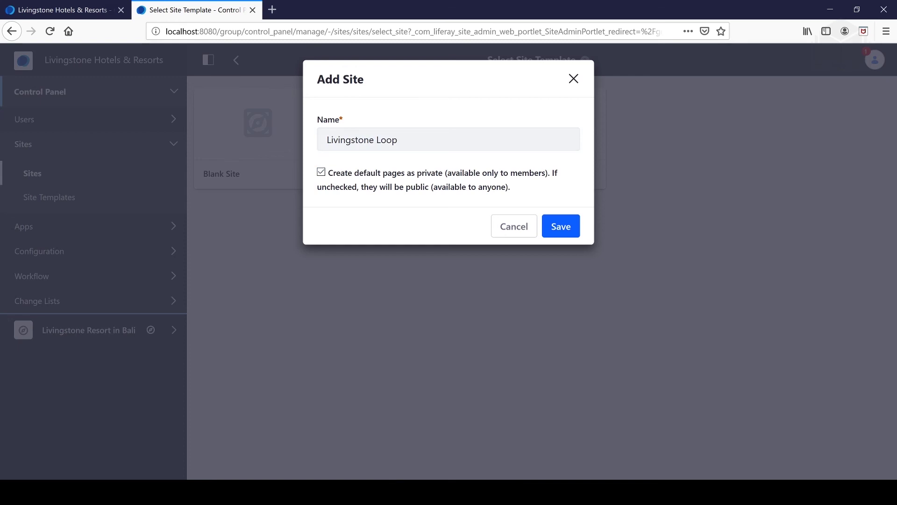
click(573, 225)
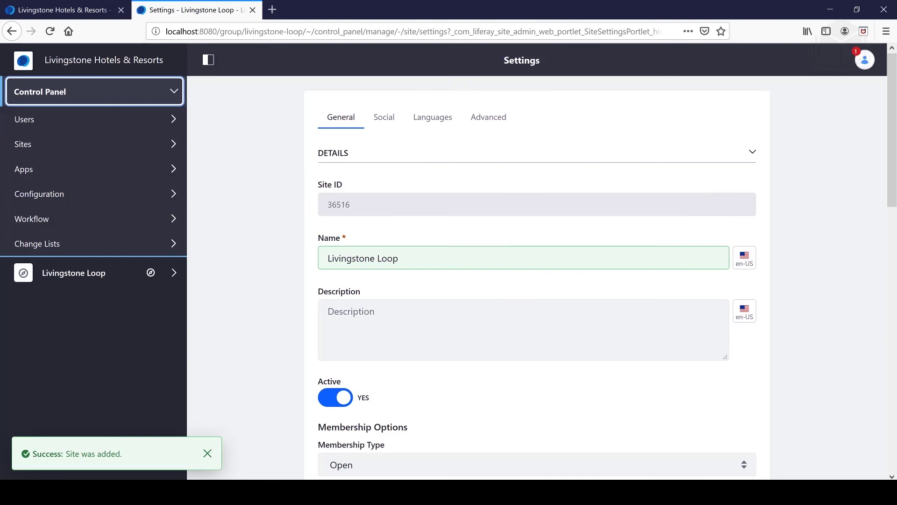
scroll(421, 246, down, 3)
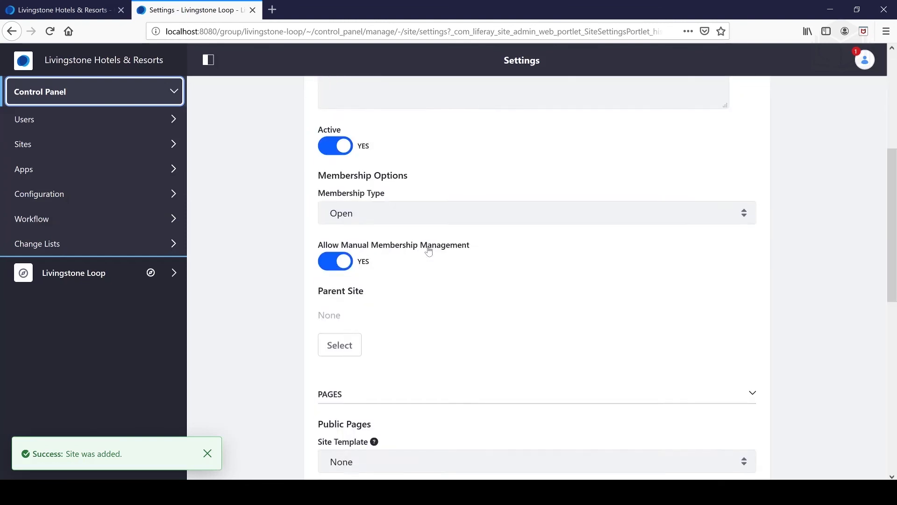
scroll(426, 249, up, 3)
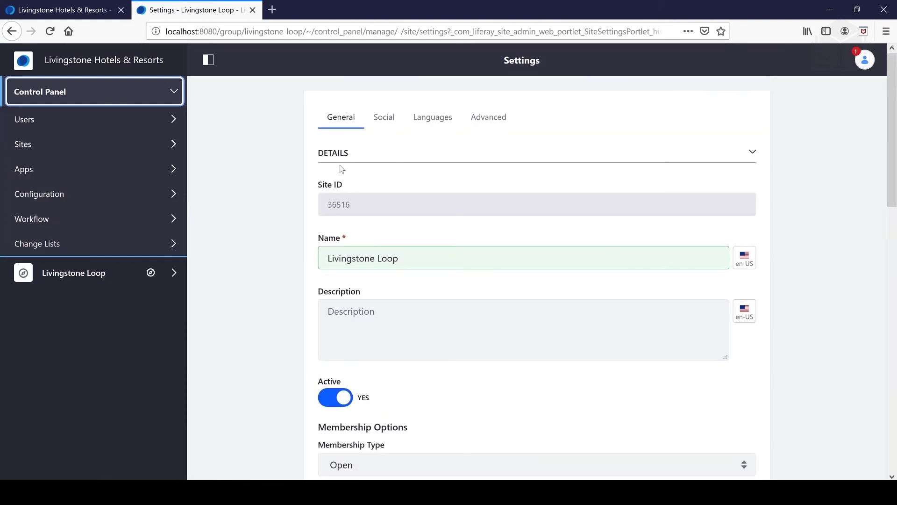
scroll(364, 187, down, 1)
scroll(375, 200, down, 2)
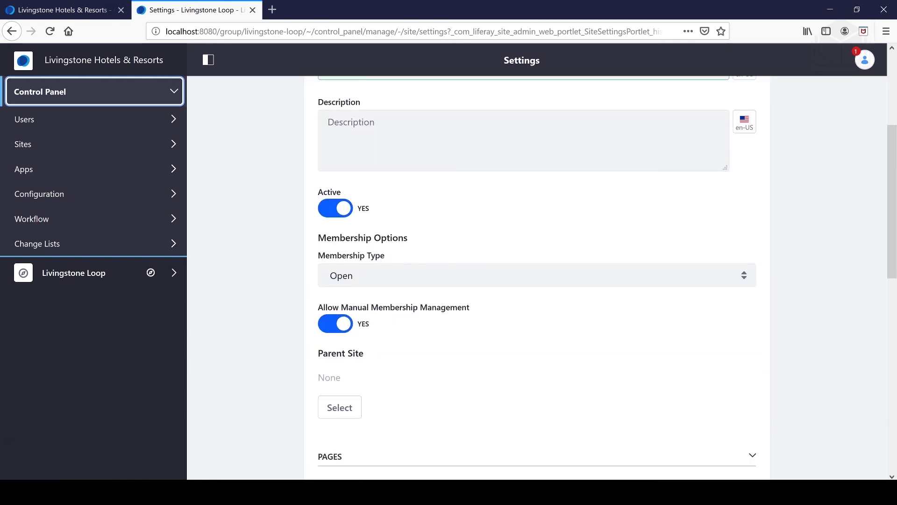
scroll(391, 246, up, 3)
scroll(392, 248, up, 1)
scroll(392, 246, down, 5)
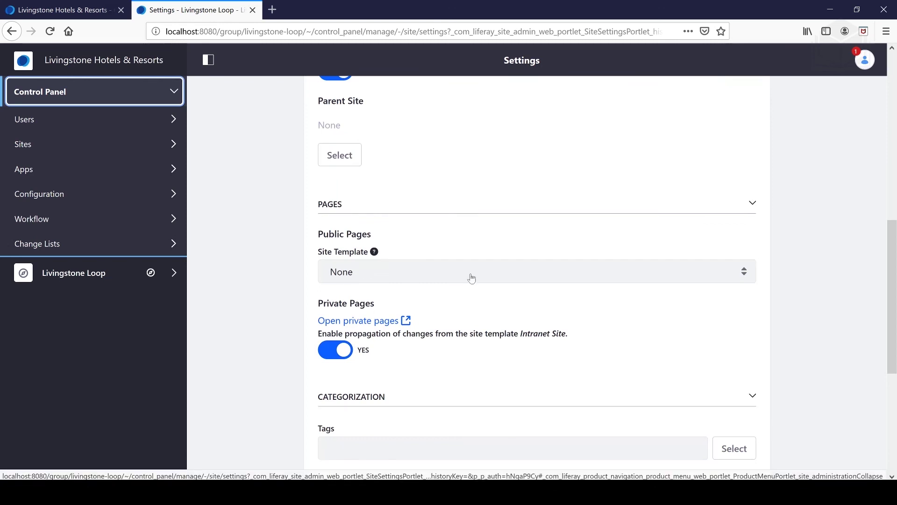
scroll(470, 281, down, 2)
scroll(424, 231, down, 2)
scroll(425, 231, up, 3)
scroll(423, 231, up, 4)
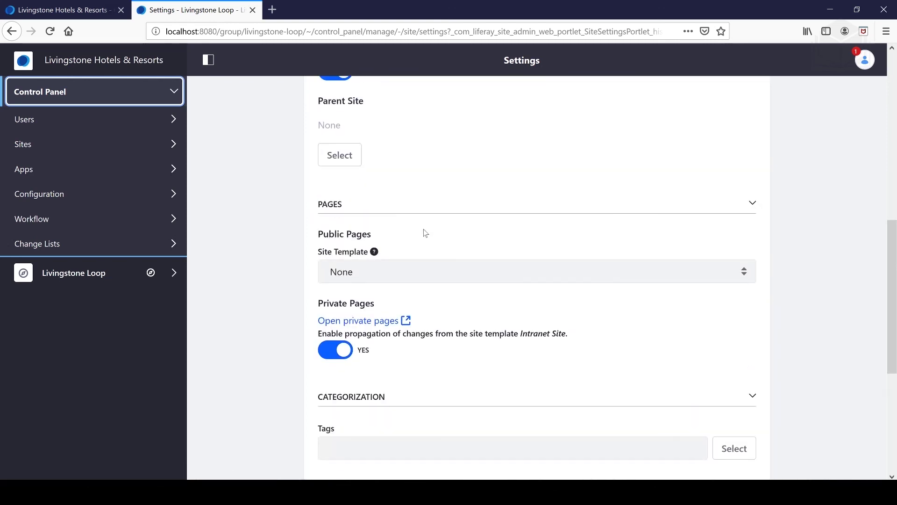
scroll(388, 222, down, 1)
Change Livingstone Loop's membership from Open to Private, then view its pages.
click(388, 222)
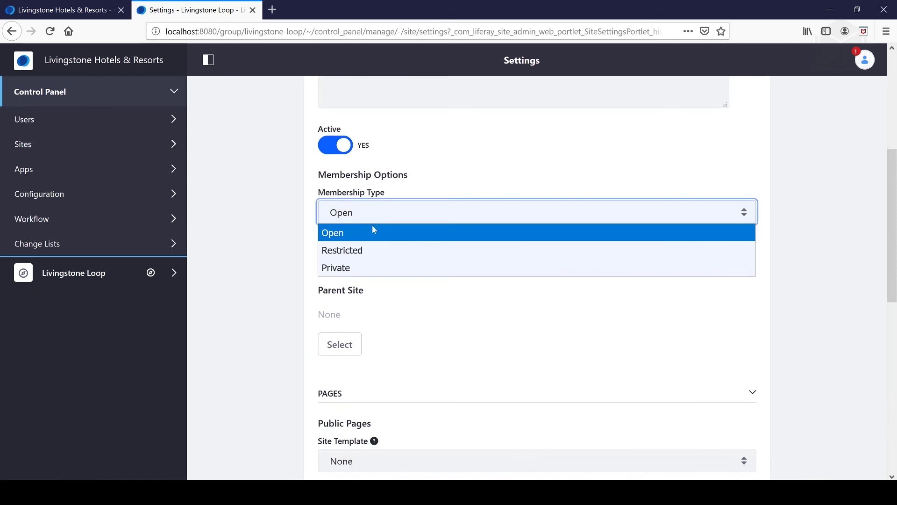
click(350, 266)
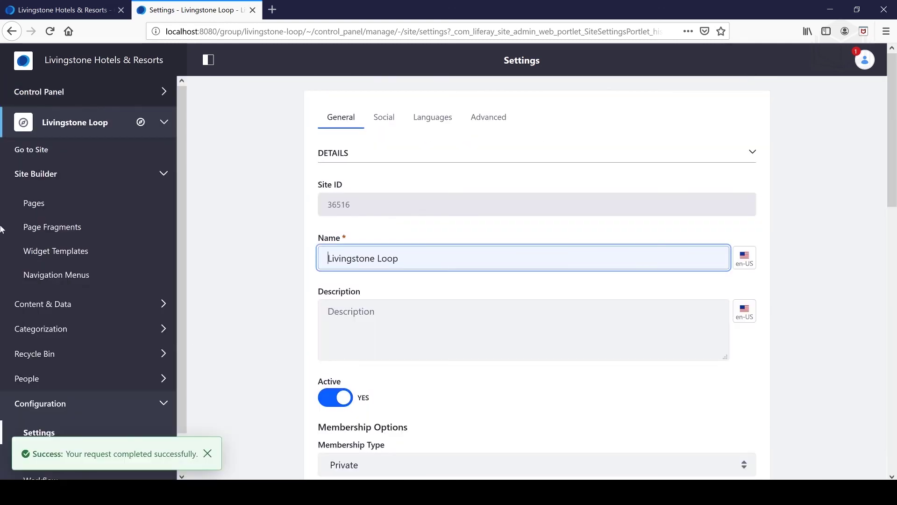
click(33, 204)
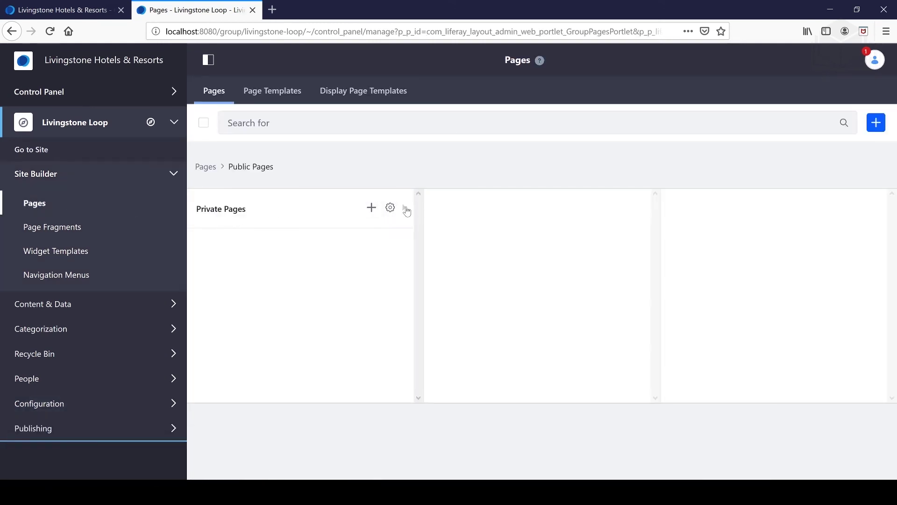
Open Livingstone Loop's Private Pages list to reveal Home, Documents and Media, and News.
click(406, 211)
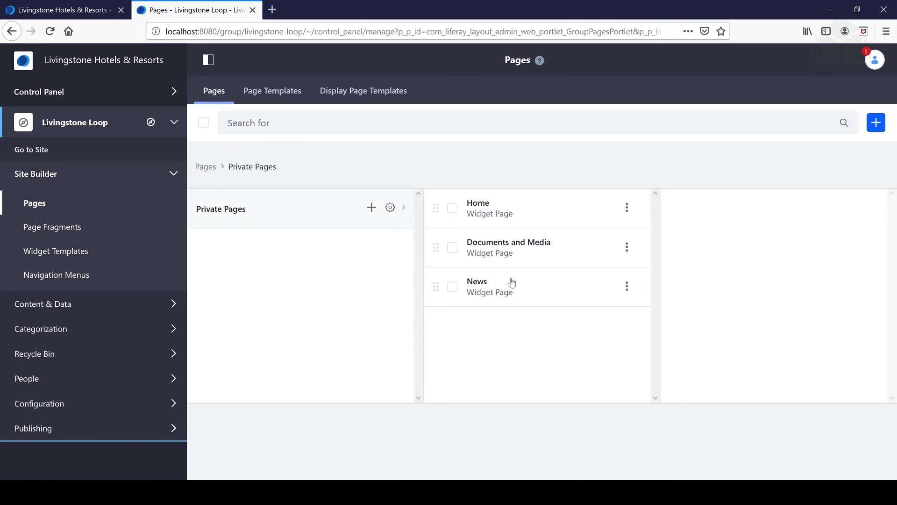